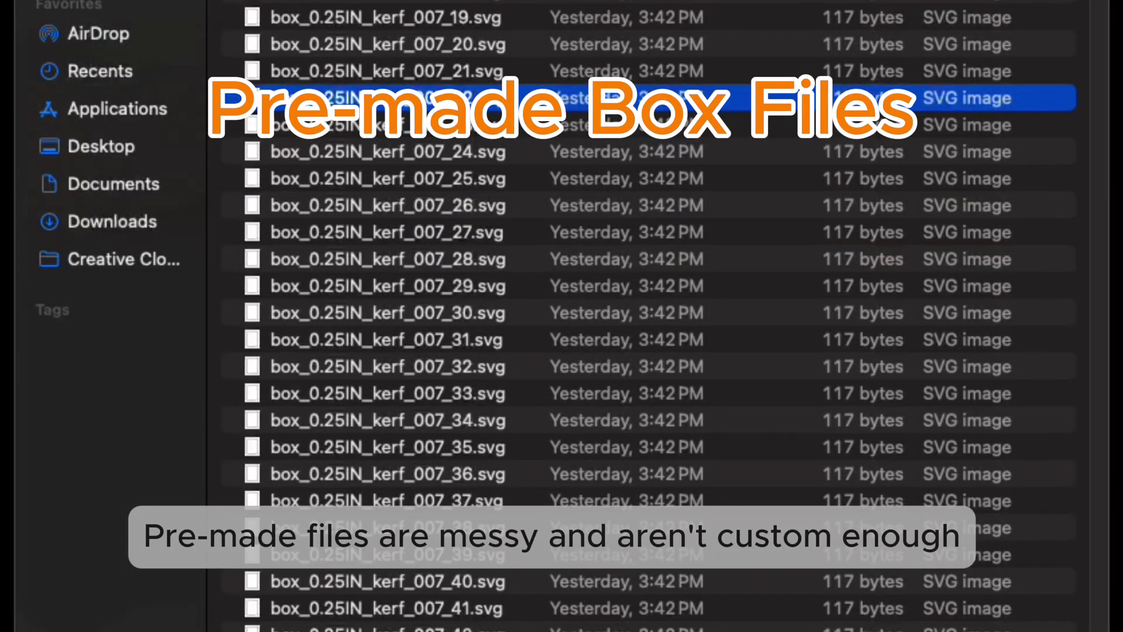
# Step: Step down through the box_0.25IN_kerf_007 SVG files in the Finder folder
pyautogui.press('Down')
pyautogui.press('Down')
pyautogui.press('Down')
pyautogui.press('Down')
pyautogui.press('Down')
pyautogui.press('Down')
pyautogui.press('Down')
pyautogui.press('Down')
pyautogui.press('Down')
pyautogui.press('Down')
pyautogui.press('Down')
pyautogui.press('Down')
pyautogui.press('Down')
pyautogui.press('Down')
pyautogui.press('Down')
pyautogui.press('Down')
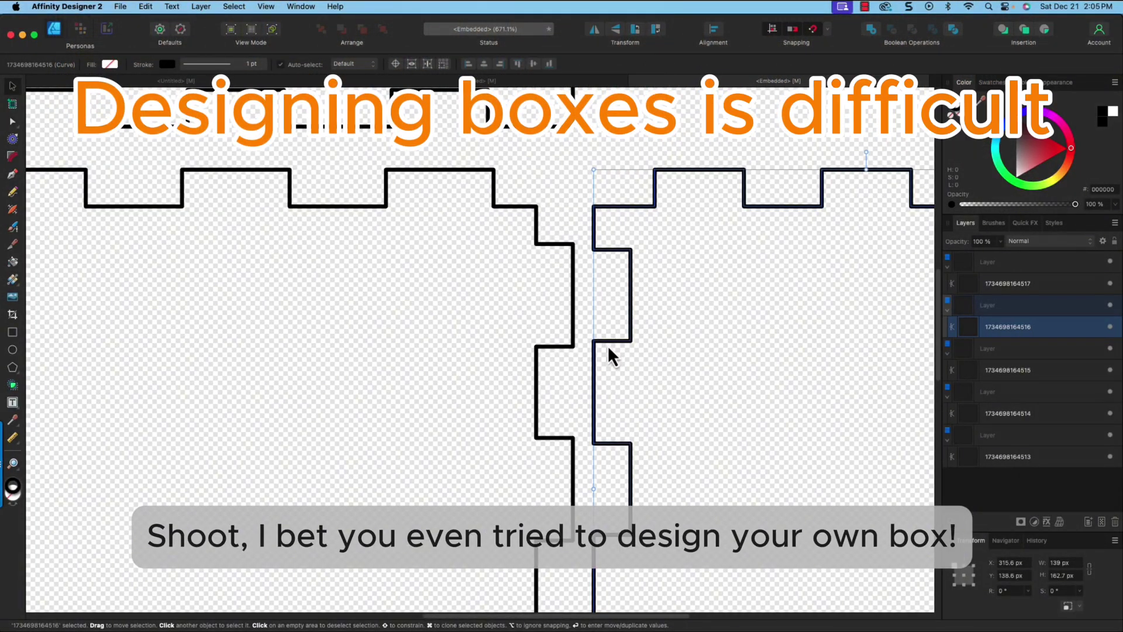
# Step: Nudge the right box piece left to X 312.8 px and switch to the Node tool
pyautogui.press('Left')
pyautogui.press('Left')
pyautogui.press('Left')
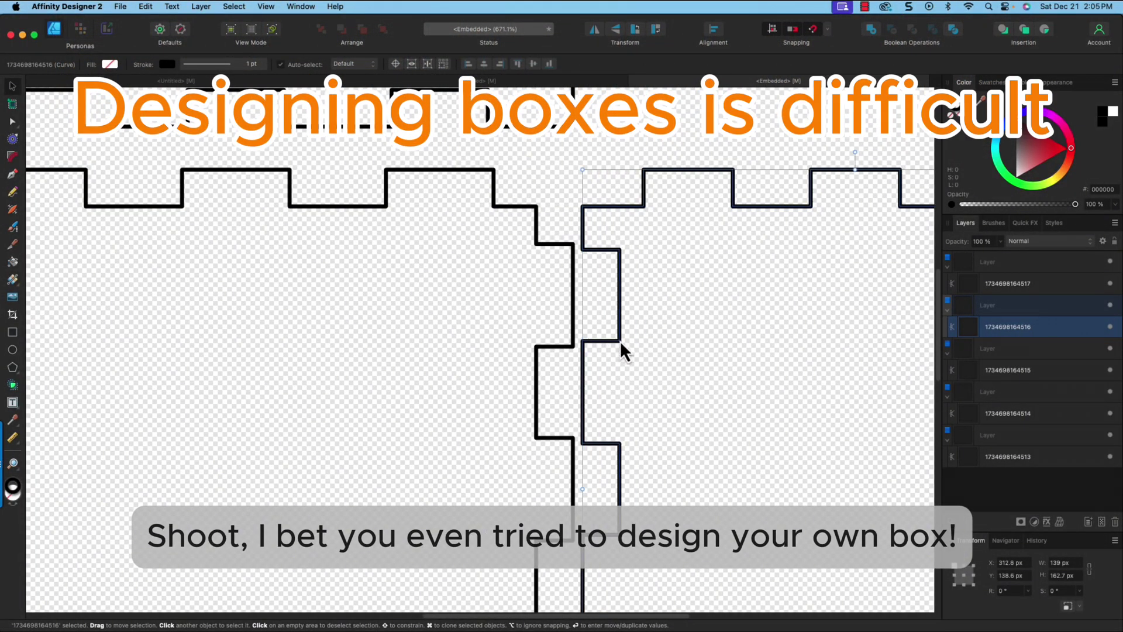
pyautogui.press('a')
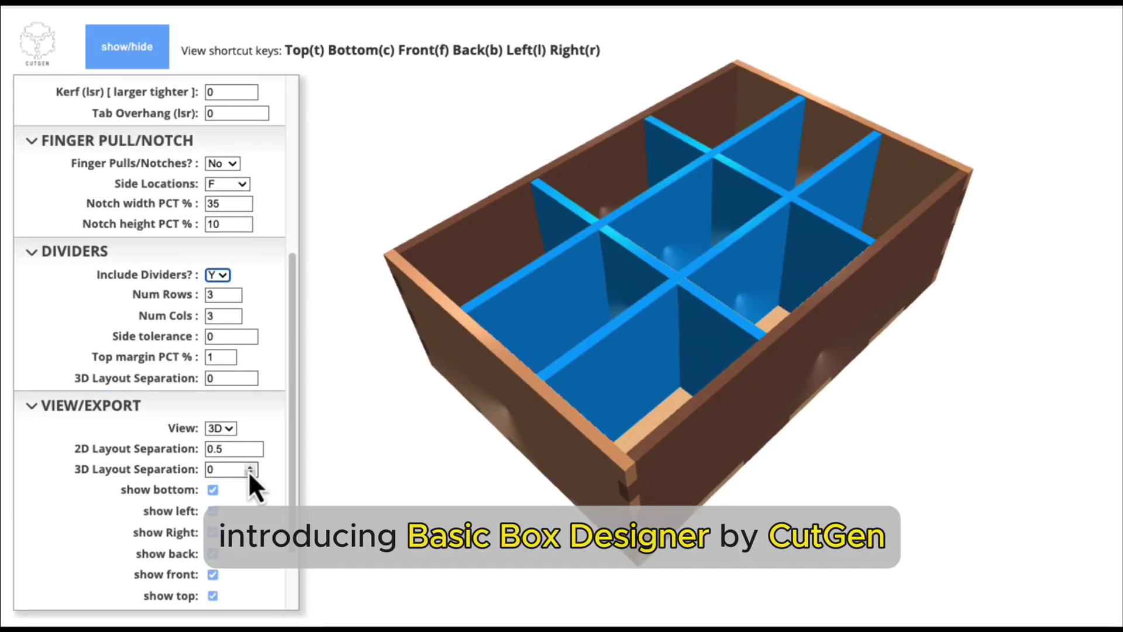
pyautogui.click(251, 468)
pyautogui.click(250, 468)
pyautogui.click(252, 376)
pyautogui.click(251, 376)
pyautogui.click(252, 375)
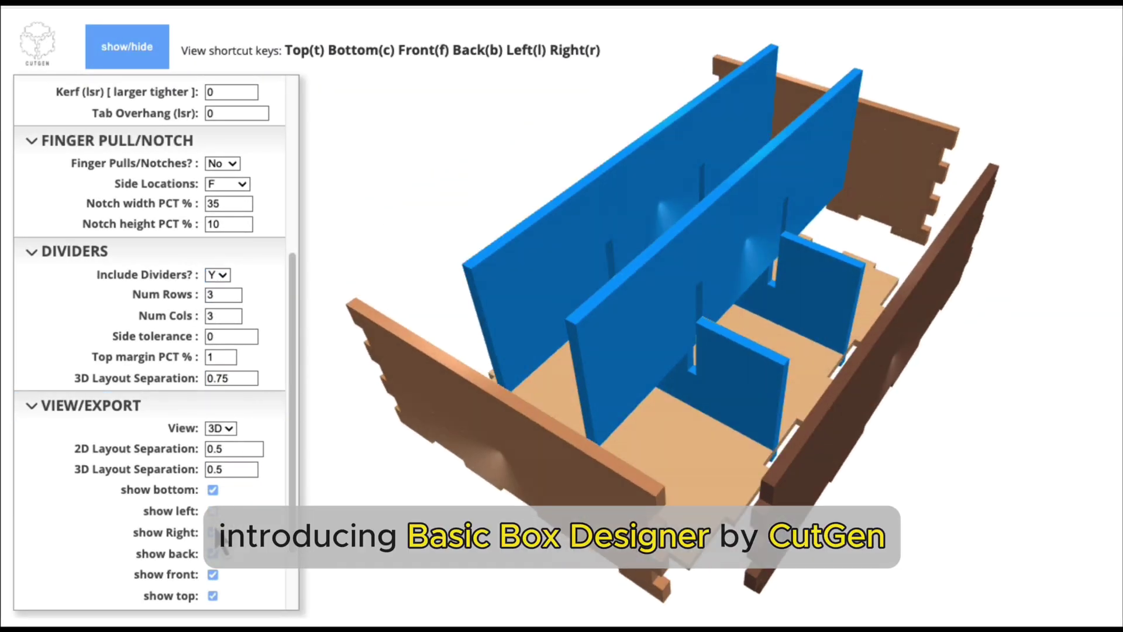
pyautogui.click(250, 473)
pyautogui.click(250, 473)
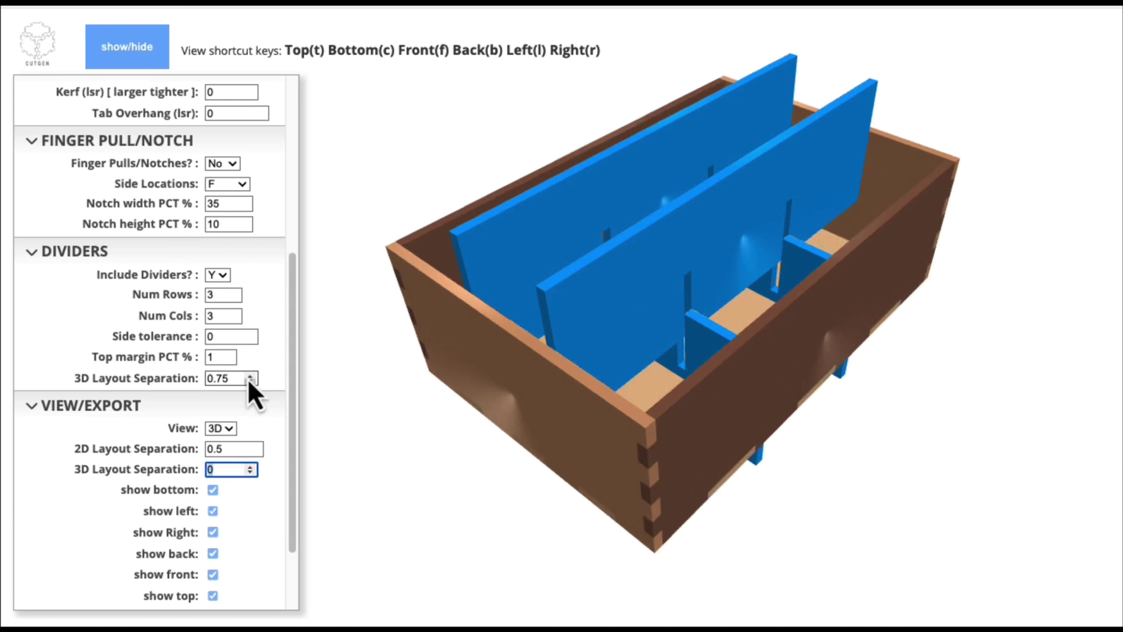
pyautogui.click(250, 382)
pyautogui.click(250, 382)
pyautogui.click(250, 381)
pyautogui.moveTo(445, 389); pyautogui.dragTo(644, 409)
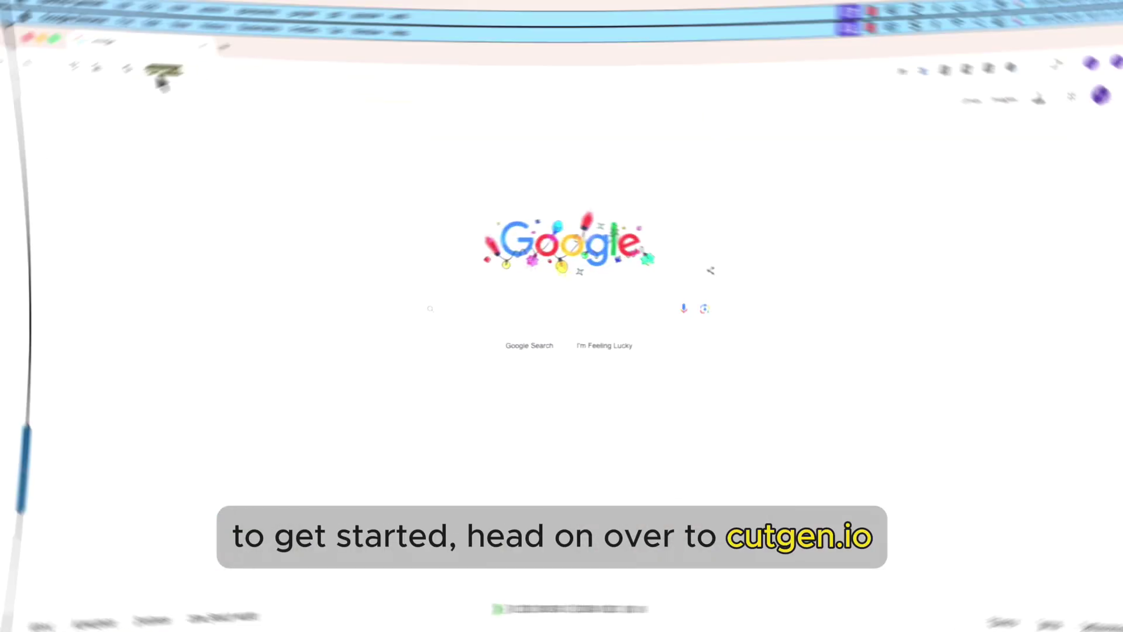
# Step: Load the cutgen.io site in Chrome's address bar
pyautogui.write('cutge')
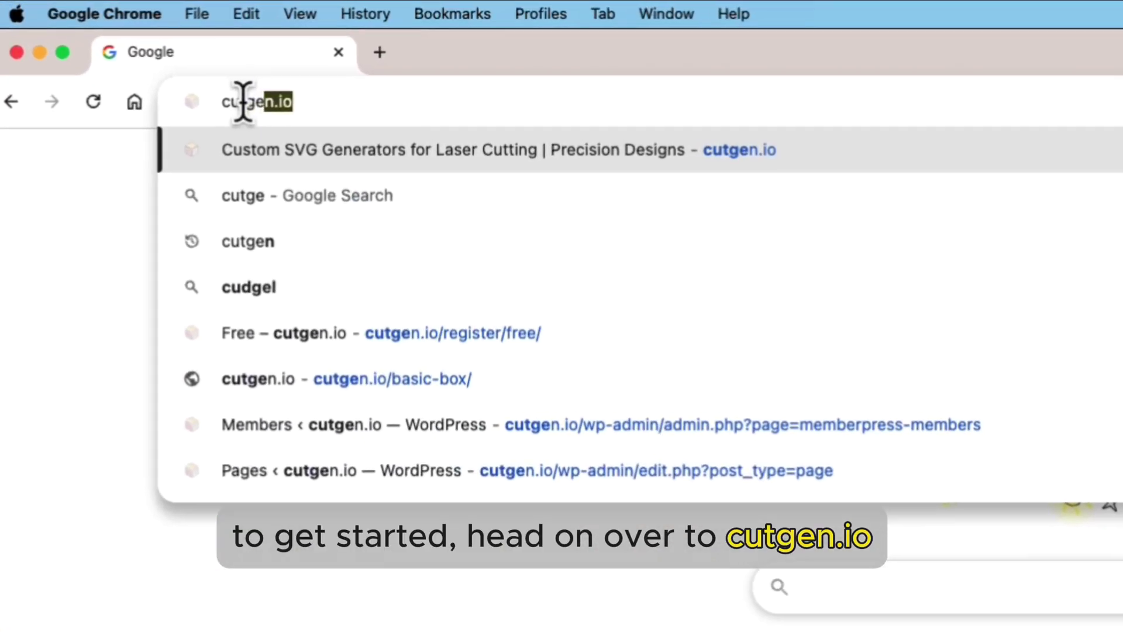
pyautogui.write('n.io')
pyautogui.press('Return')
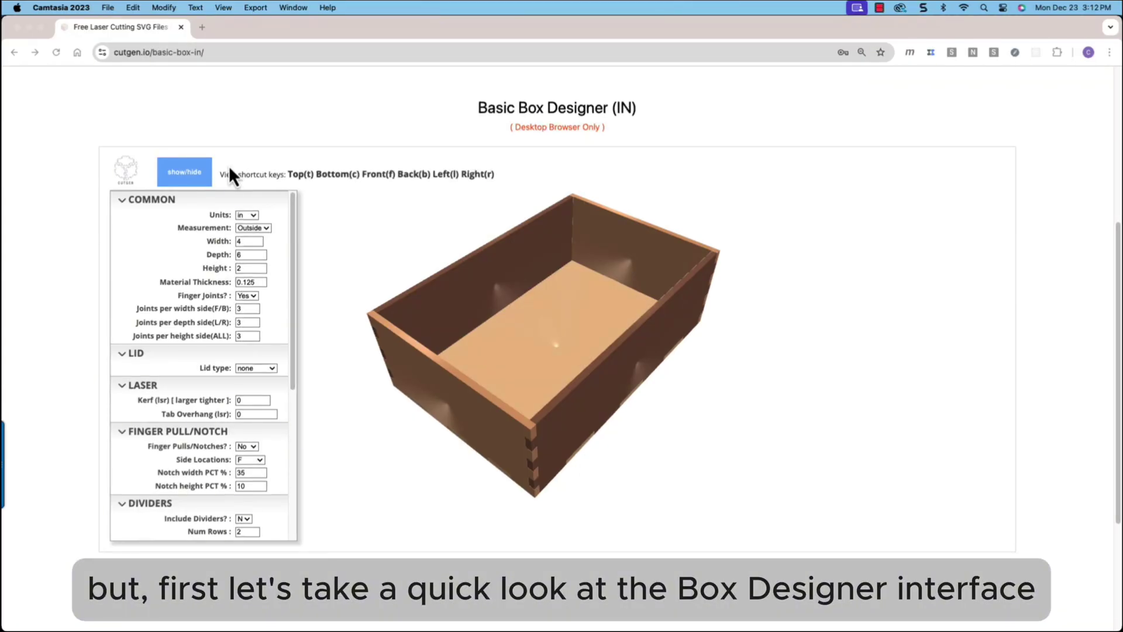
pyautogui.click(181, 175)
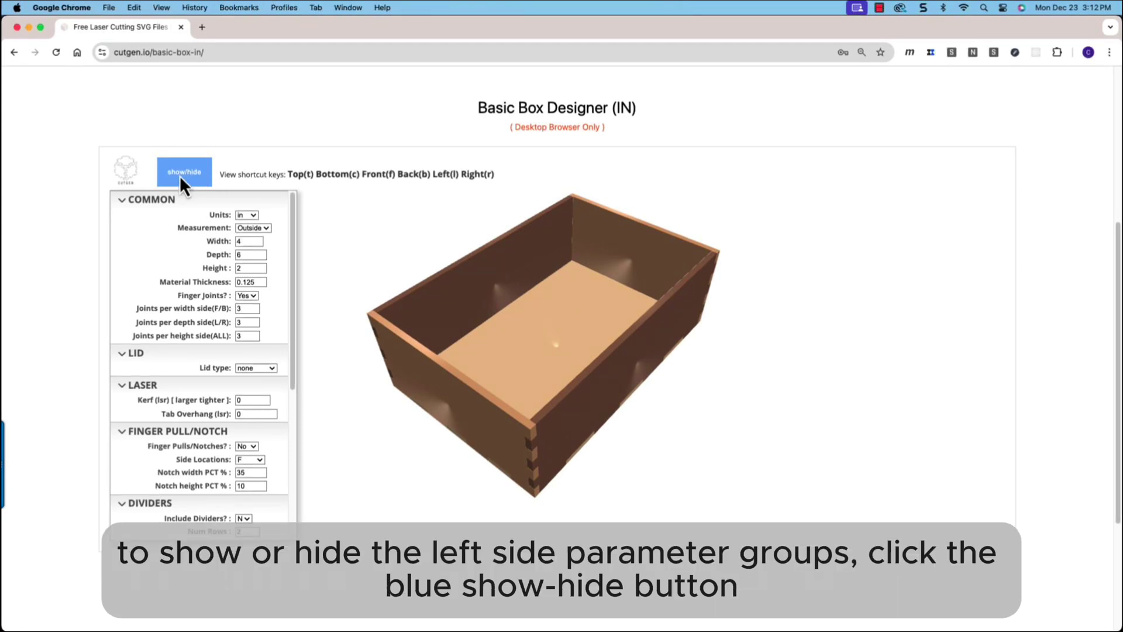
pyautogui.click(182, 175)
pyautogui.click(182, 176)
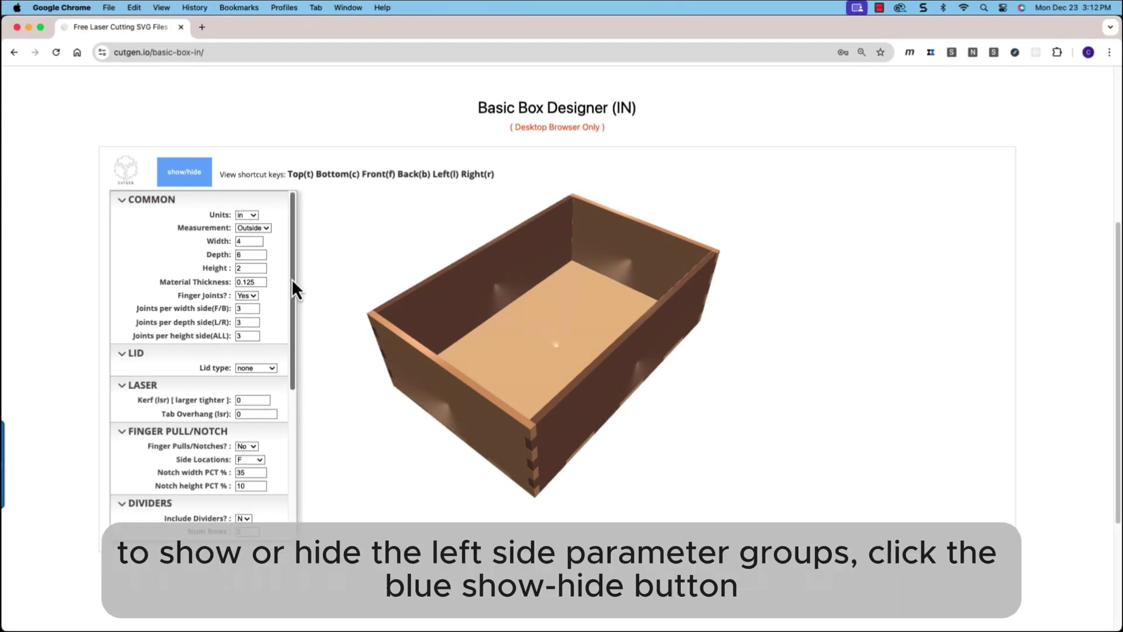
pyautogui.moveTo(292, 278); pyautogui.dragTo(290, 446)
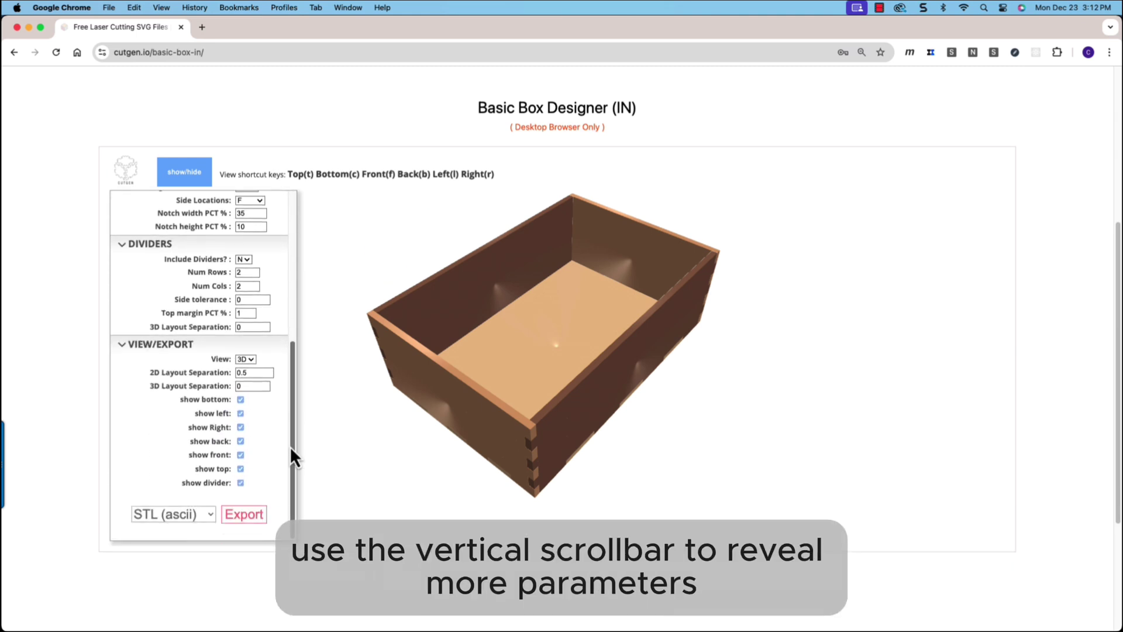
pyautogui.click(245, 322)
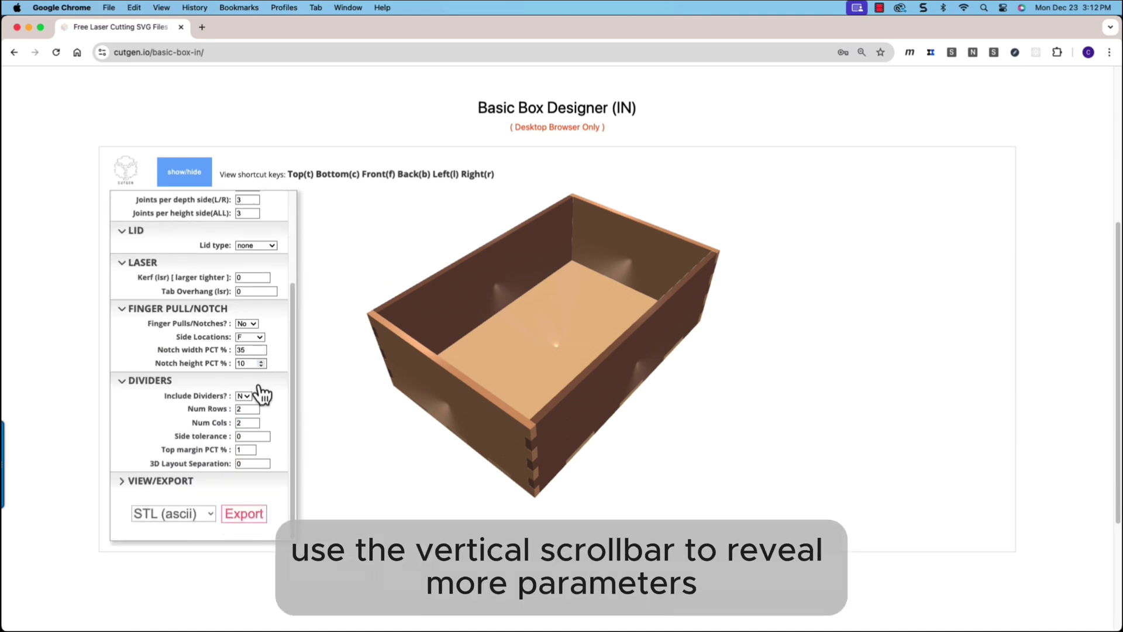
pyautogui.click(258, 486)
pyautogui.moveTo(294, 467); pyautogui.dragTo(301, 242)
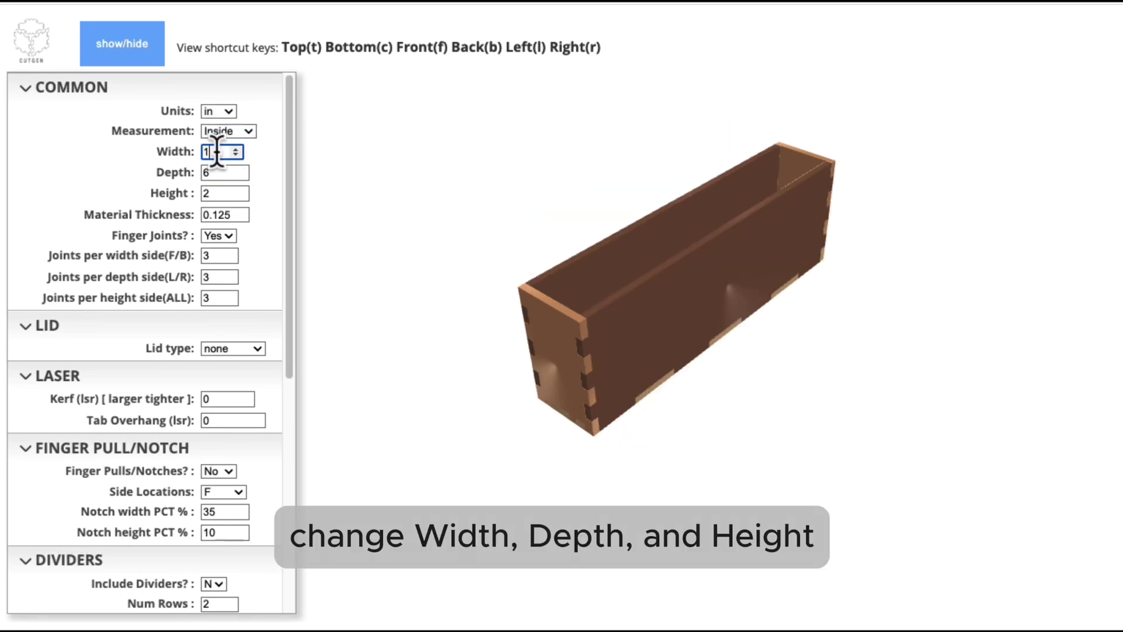
# Step: Set the box width to 2.125, height to 1.8 and material thickness to 0.132 in
pyautogui.write('2.')
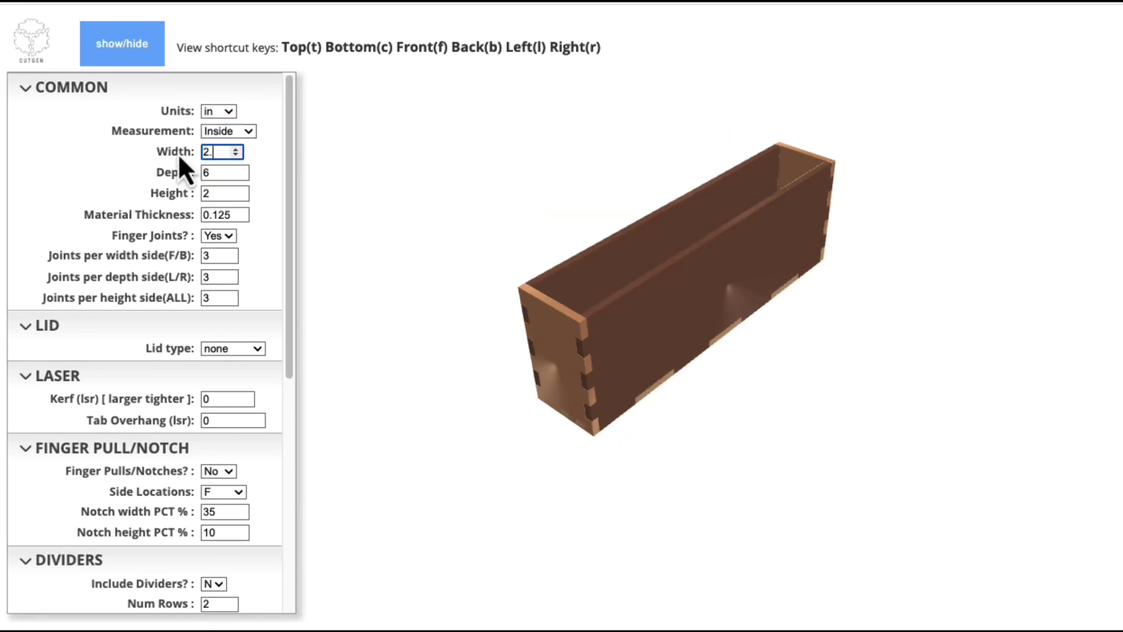
pyautogui.write('125')
pyautogui.press('Tab')
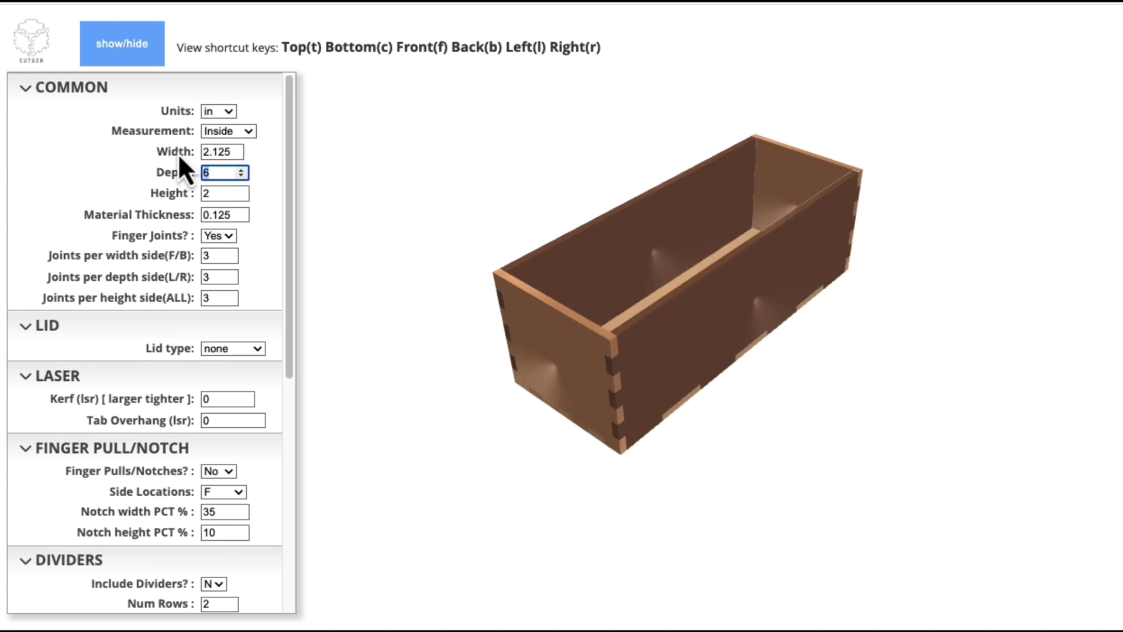
pyautogui.press('Tab')
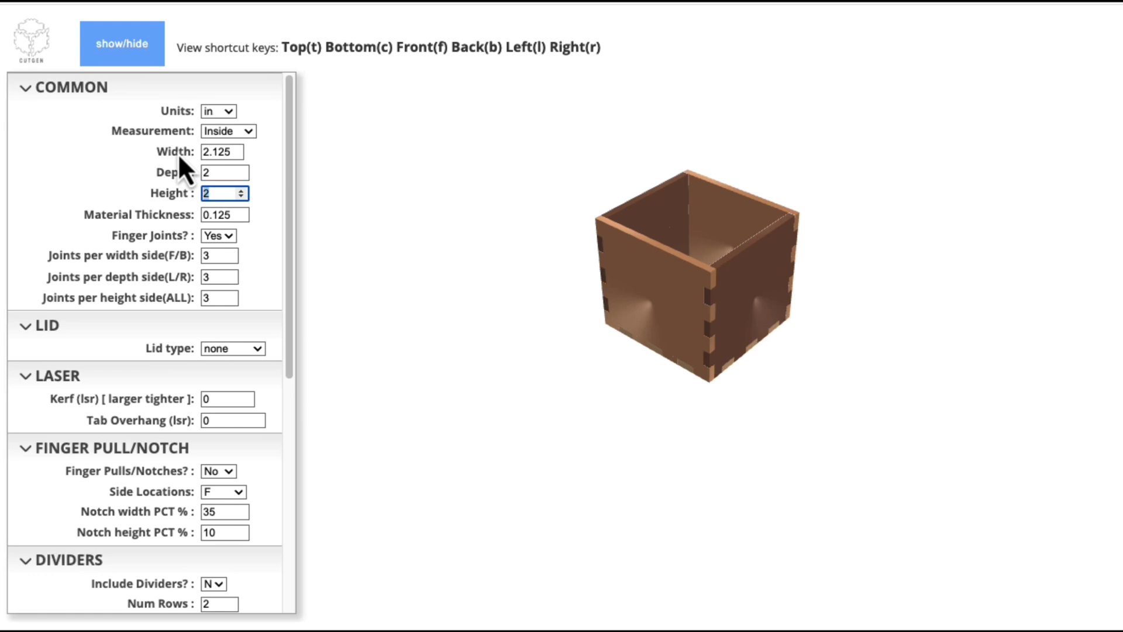
pyautogui.write('1.8')
pyautogui.press('Tab')
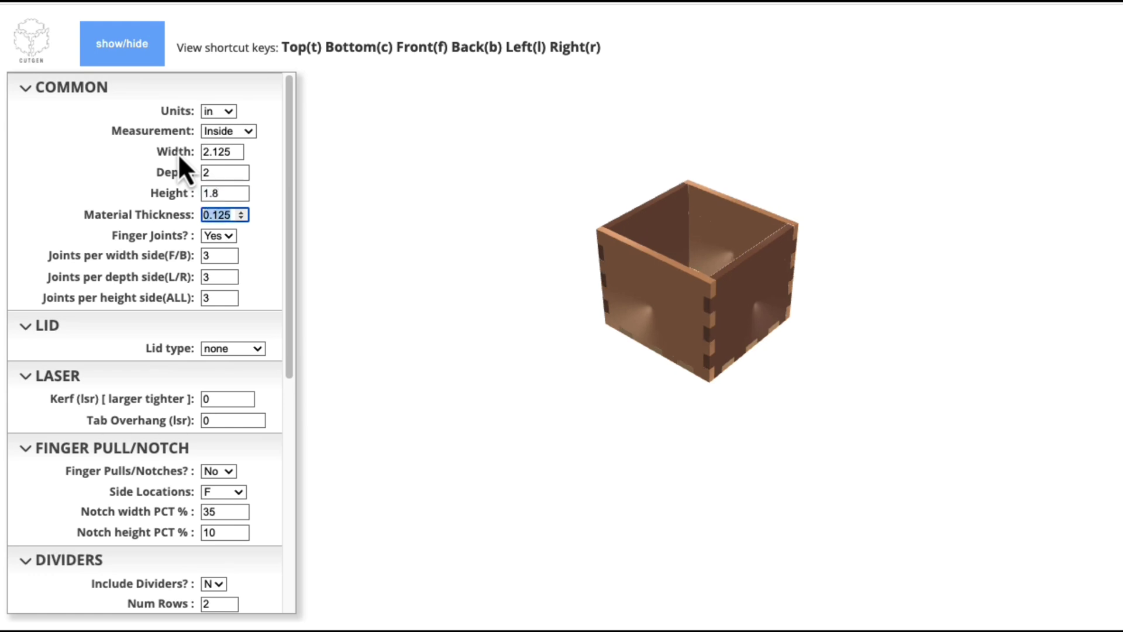
pyautogui.write('.1')
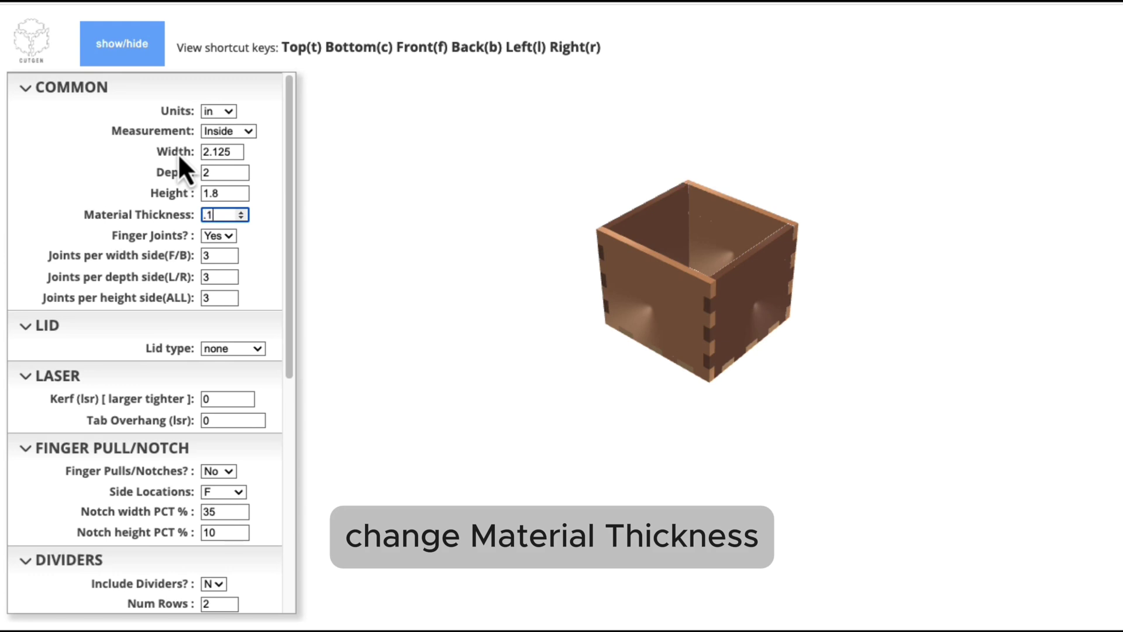
pyautogui.write('32')
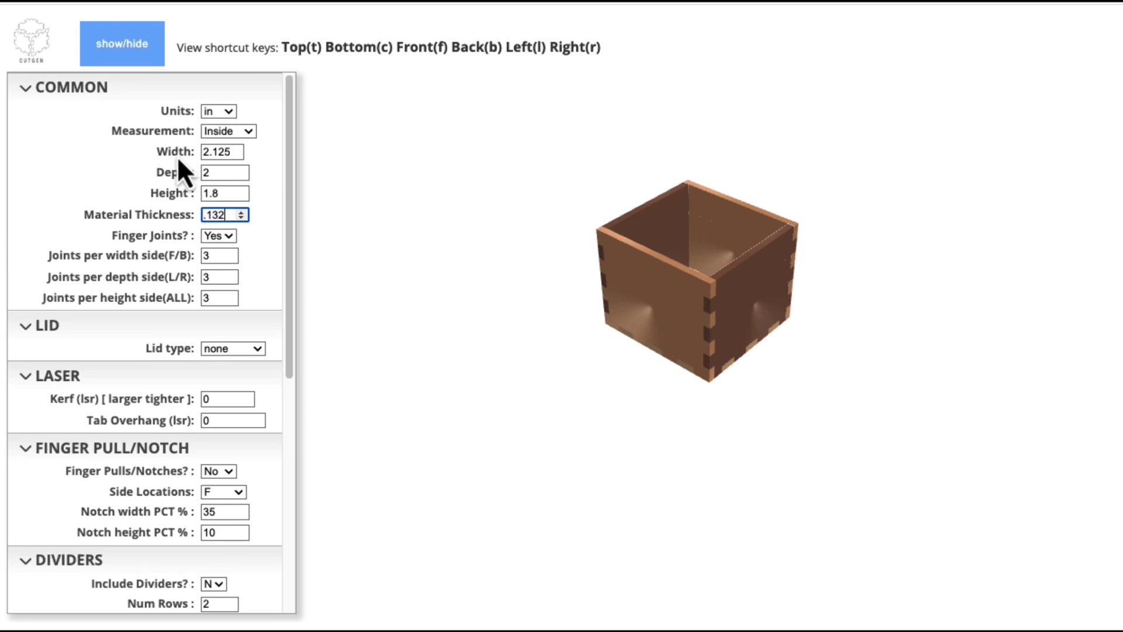
pyautogui.press('Tab')
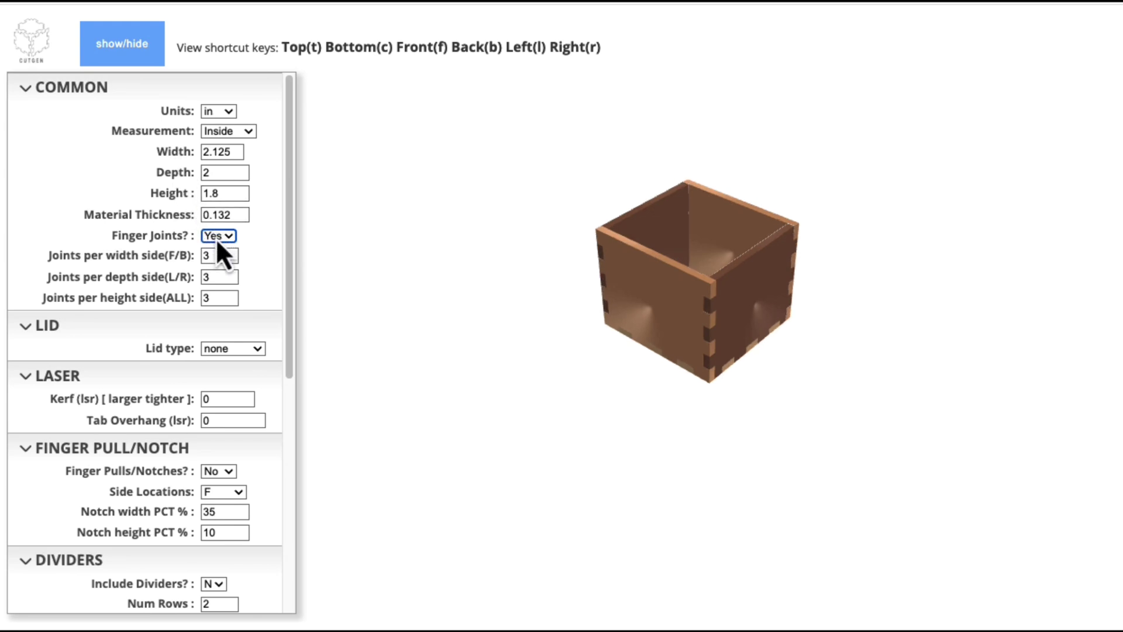
# Step: Set the kerf value to 0.008
pyautogui.click(224, 399)
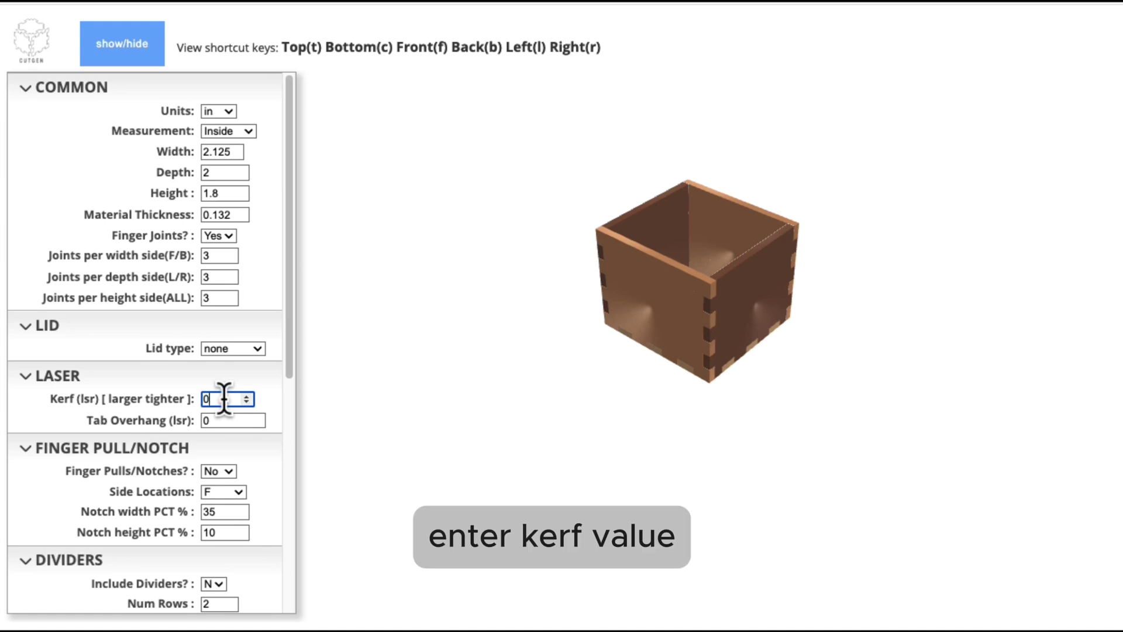
pyautogui.write('.01')
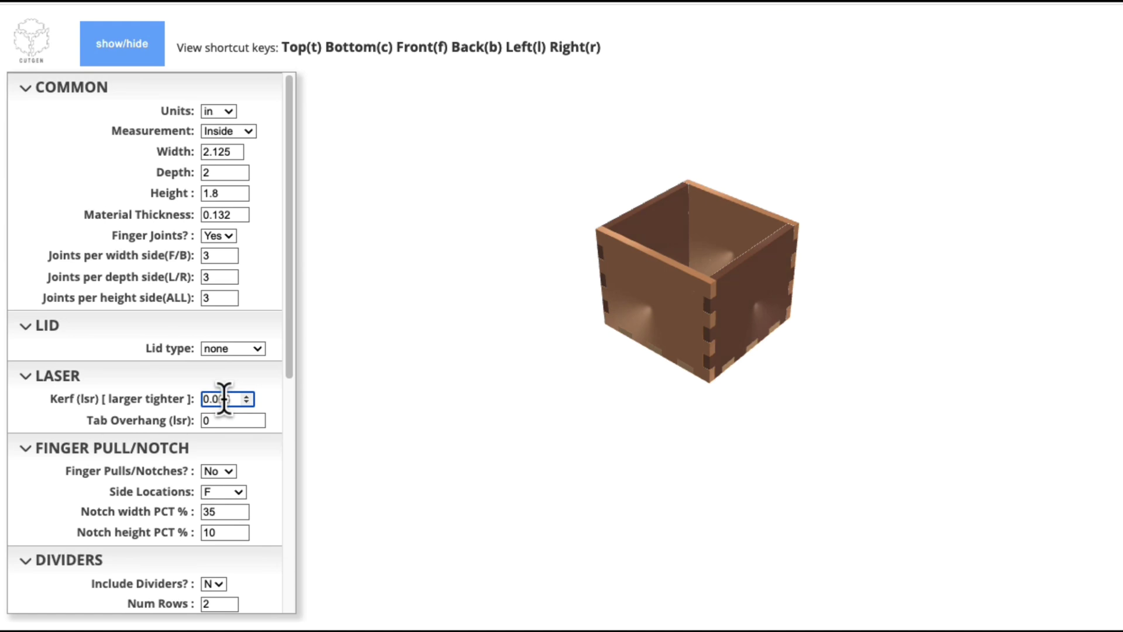
pyautogui.click(214, 420)
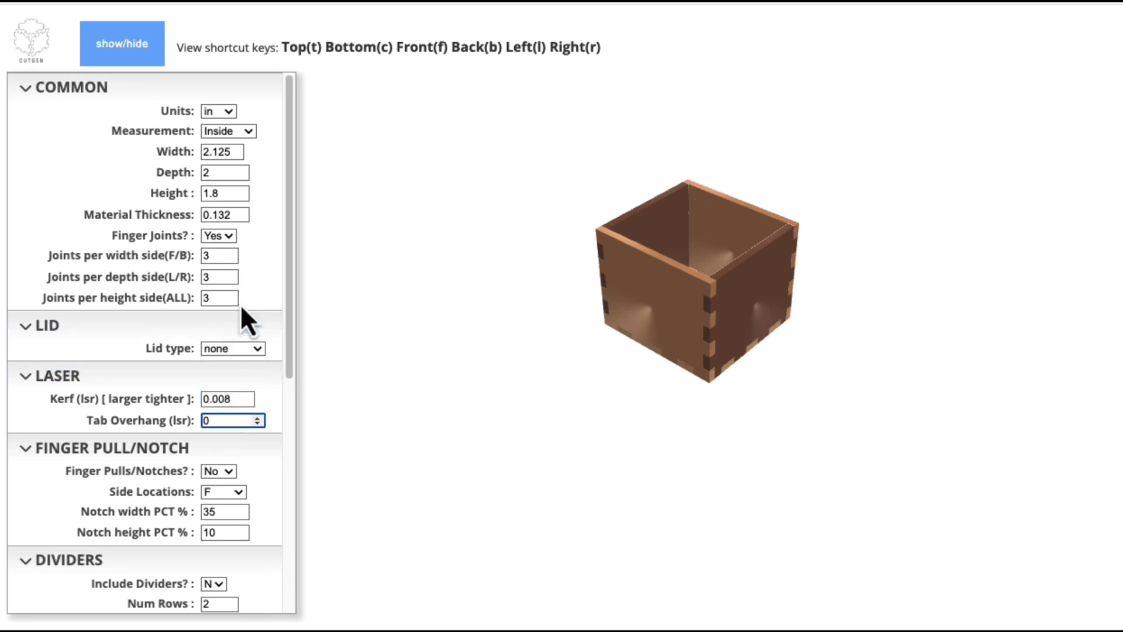
# Step: Reduce the width, depth and height finger joints from 3 to 2 each
pyautogui.click(230, 253)
pyautogui.click(230, 259)
pyautogui.click(230, 259)
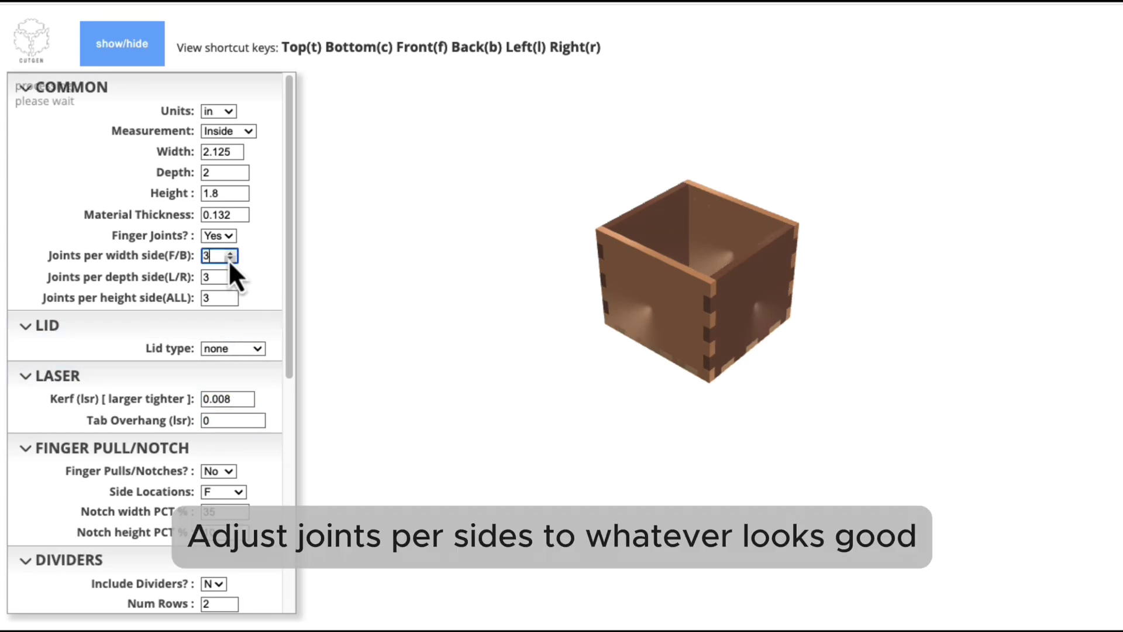
pyautogui.scroll(8, 569, 346)
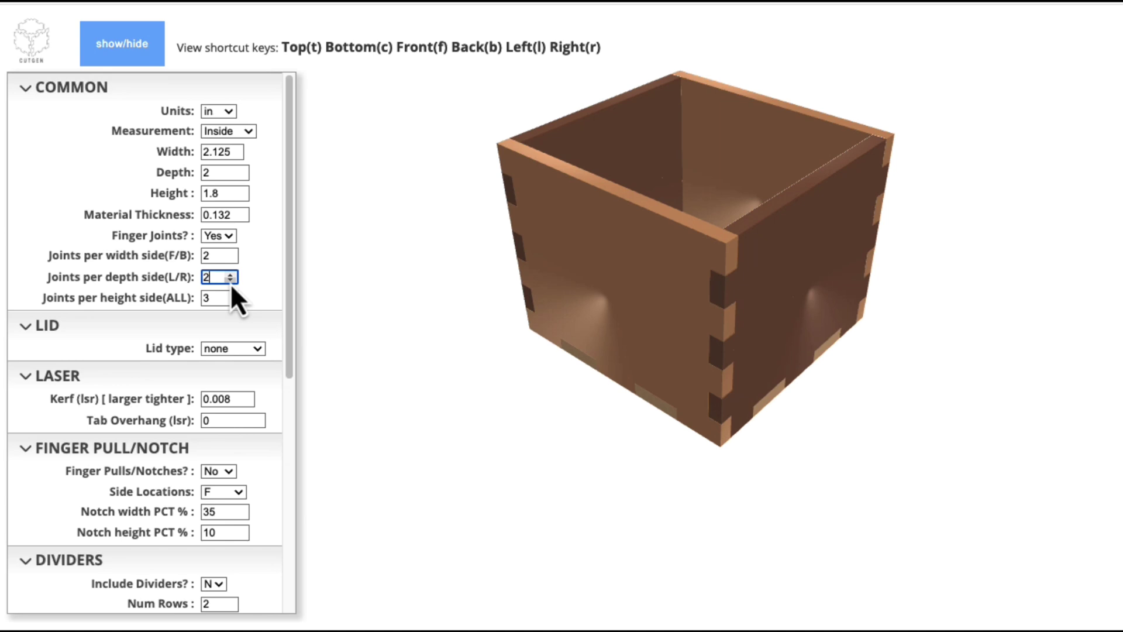
pyautogui.click(231, 302)
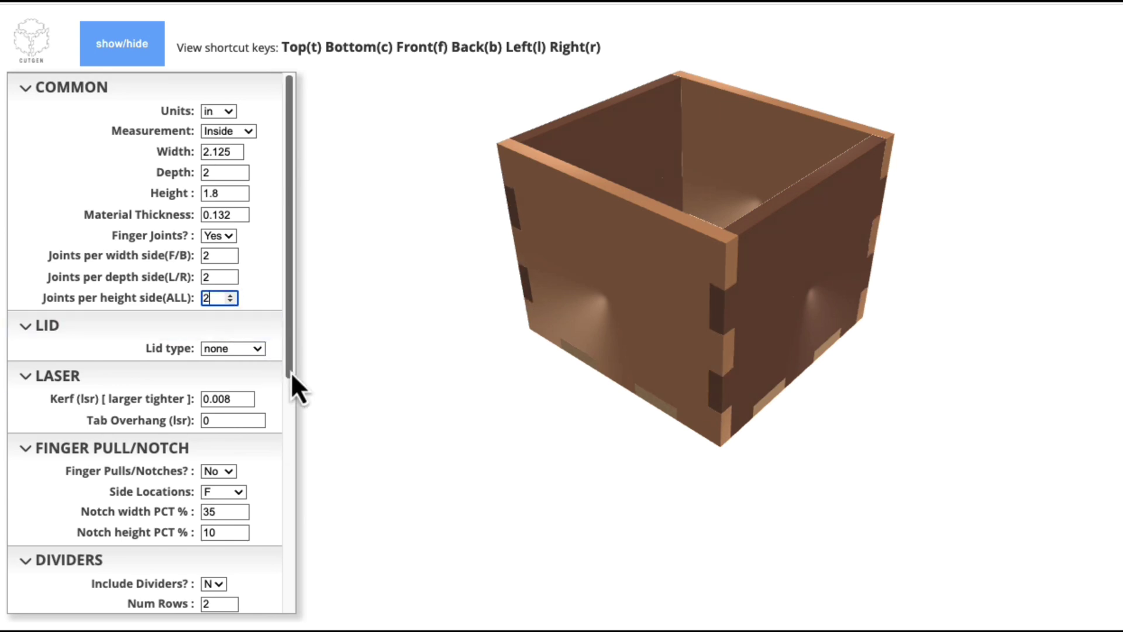
pyautogui.moveTo(290, 371); pyautogui.dragTo(285, 580)
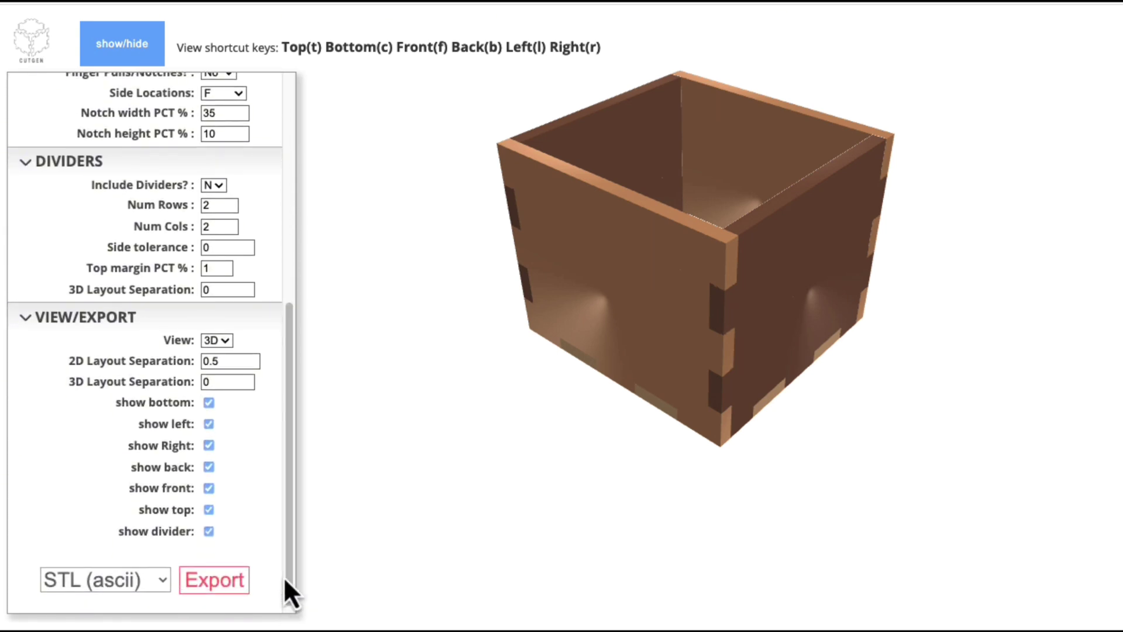
# Step: Switch the preview to the flat 2D layout seen from the top
pyautogui.click(219, 340)
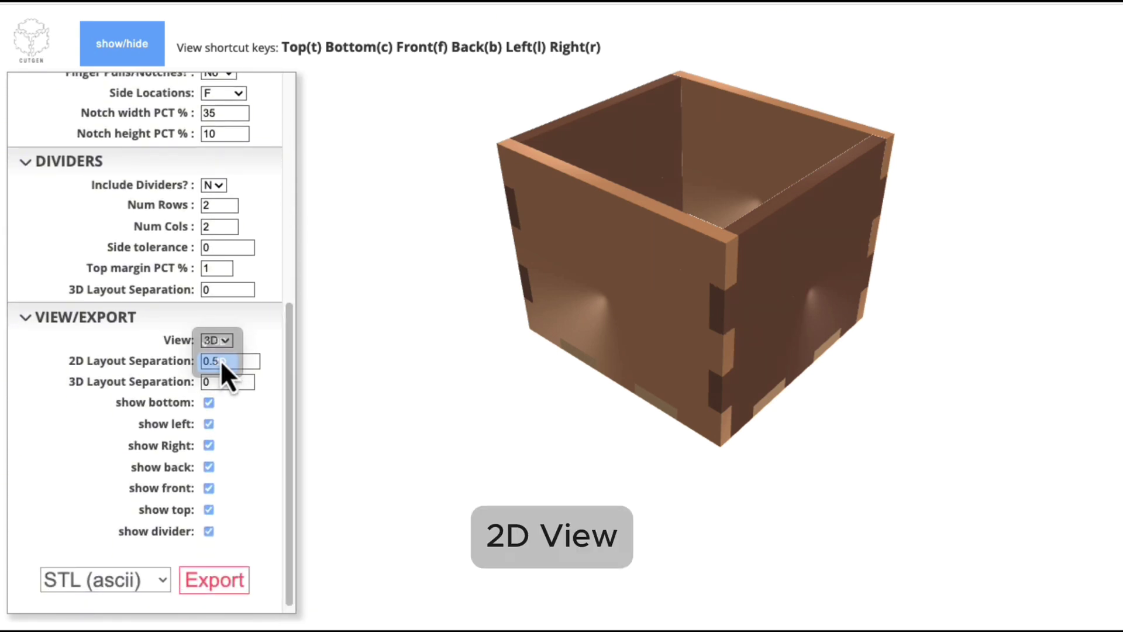
pyautogui.click(220, 361)
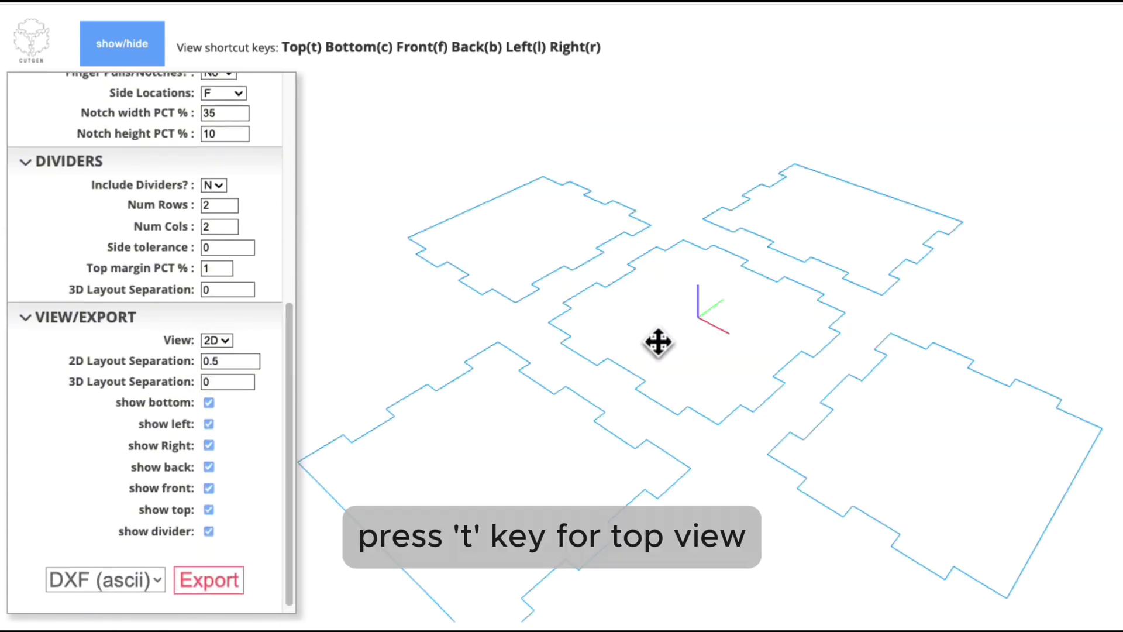
pyautogui.press('t')
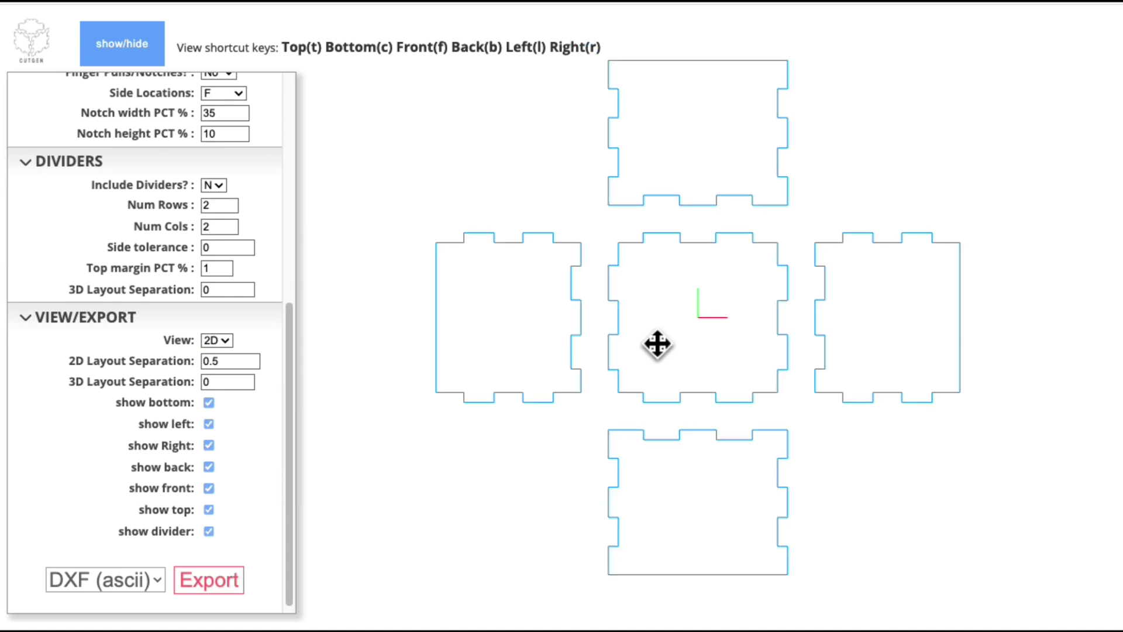
# Step: Export the flat layout as an SVG file to Downloads
pyautogui.click(142, 585)
pyautogui.click(141, 626)
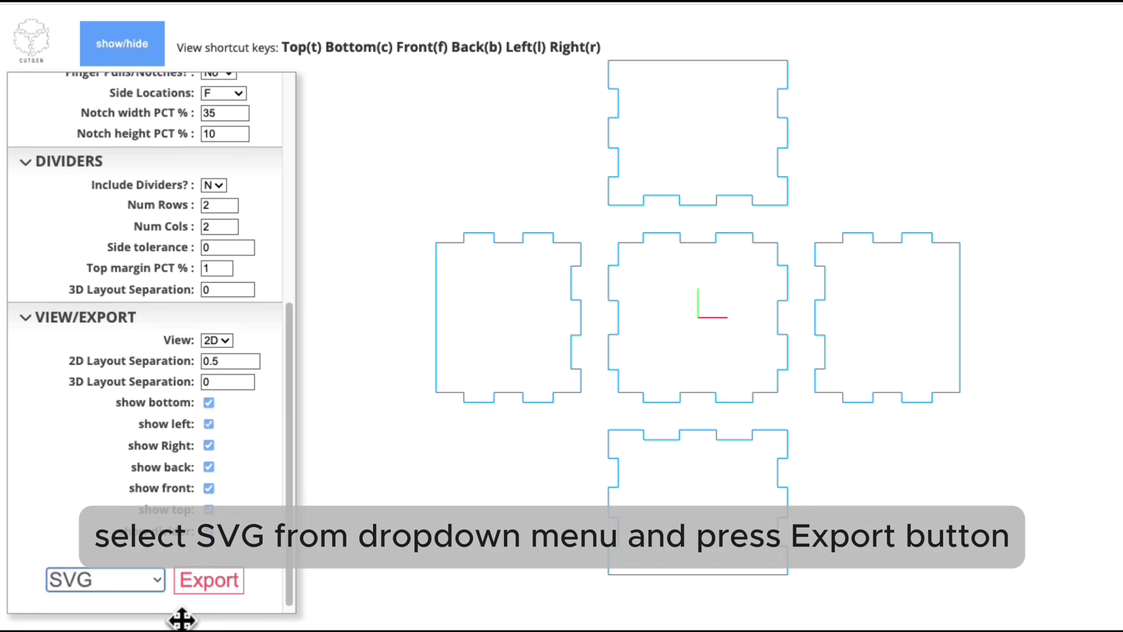
pyautogui.click(213, 588)
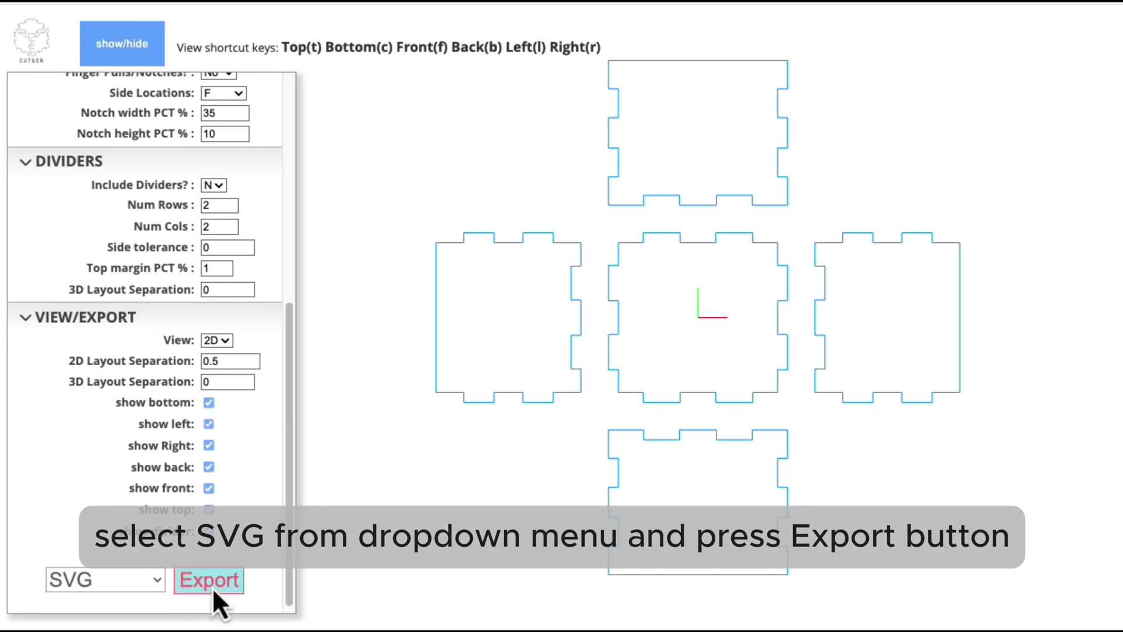
pyautogui.click(209, 580)
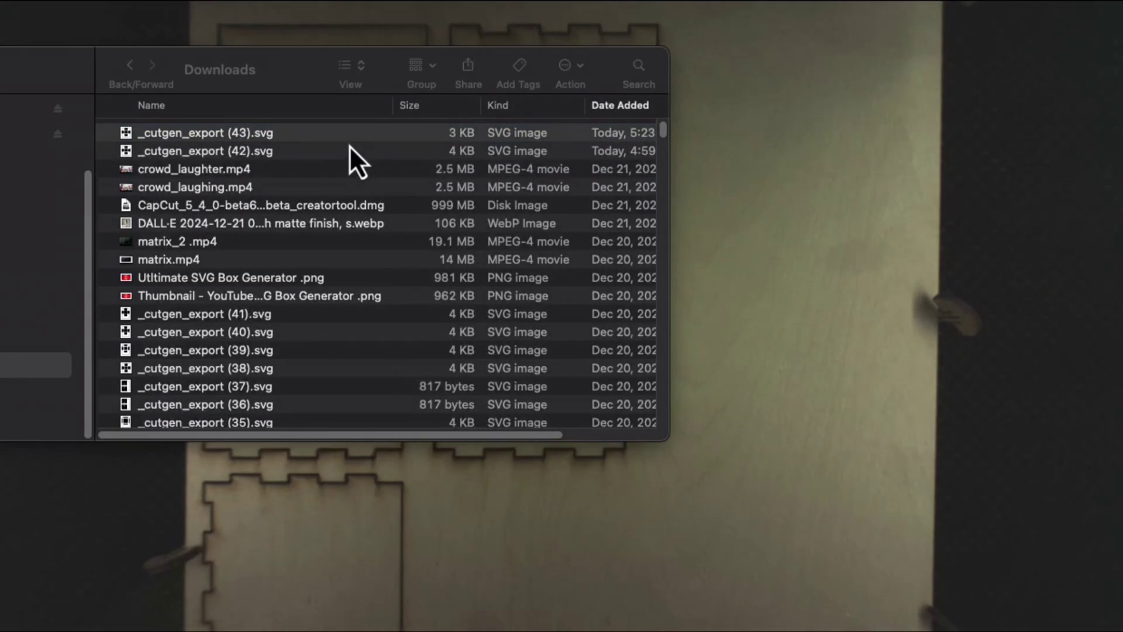
# Step: Drag _cutgen_export (43).svg from Downloads onto the Glowforge canvas
pyautogui.moveTo(289, 142); pyautogui.dragTo(521, 143)
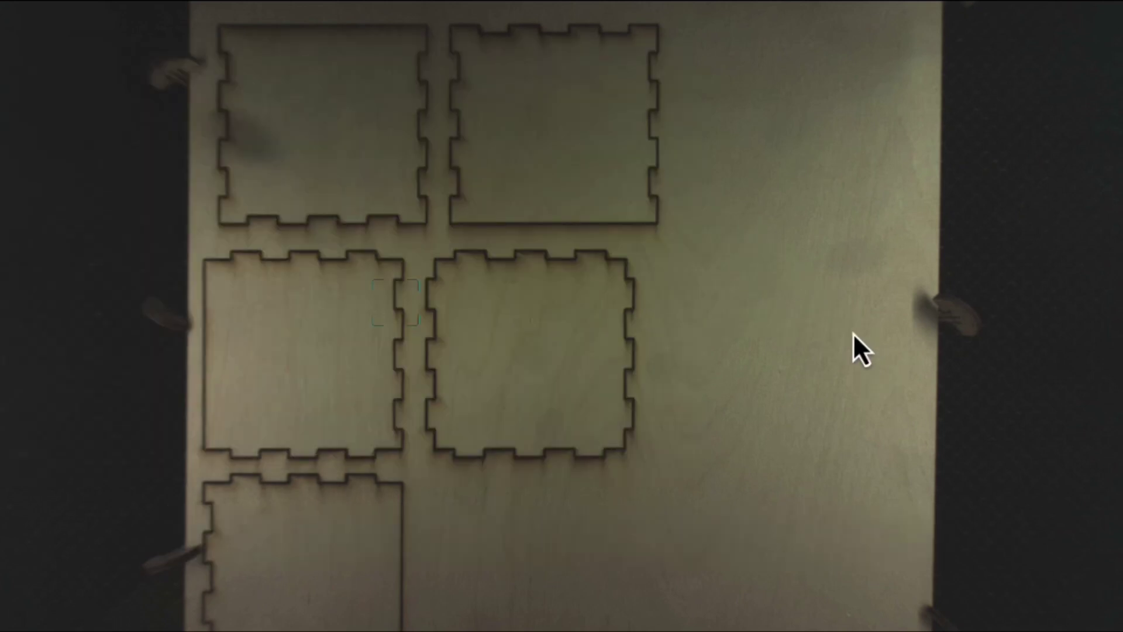
# Step: Shift the box pieces slightly down on the plywood and set them to Cut
pyautogui.moveTo(700, 353); pyautogui.dragTo(705, 371)
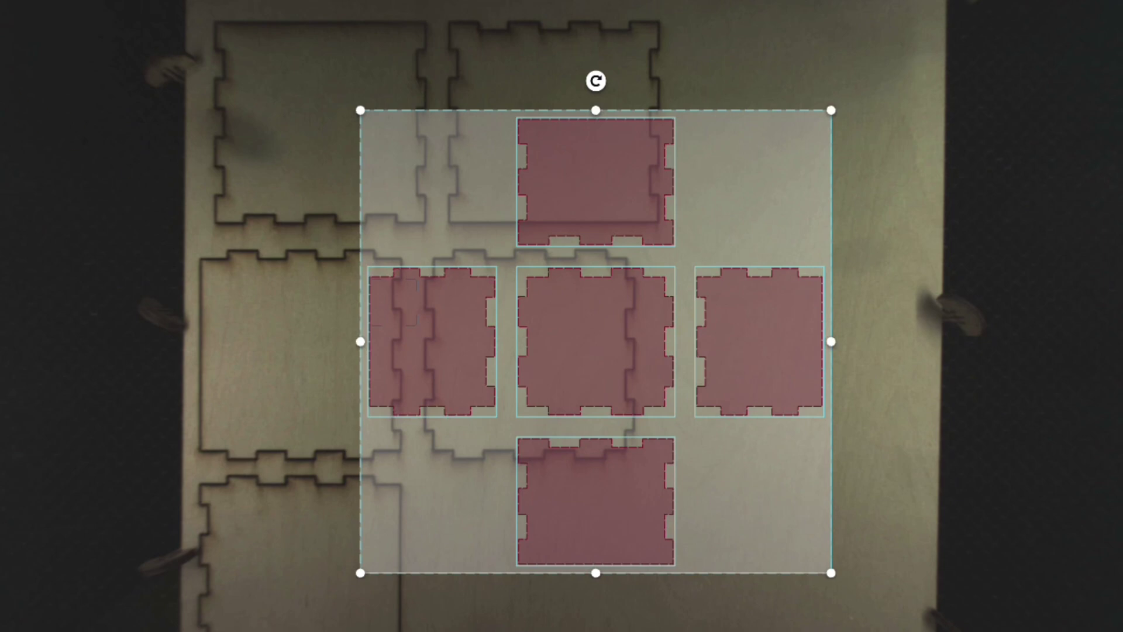
pyautogui.press('Escape')
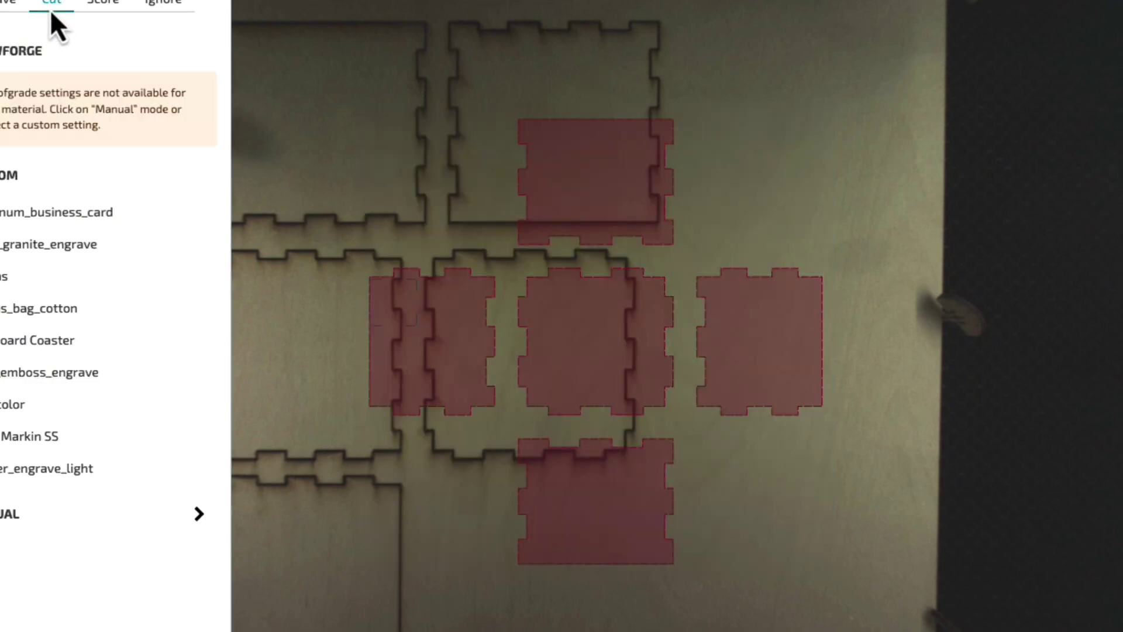
pyautogui.click(511, 300)
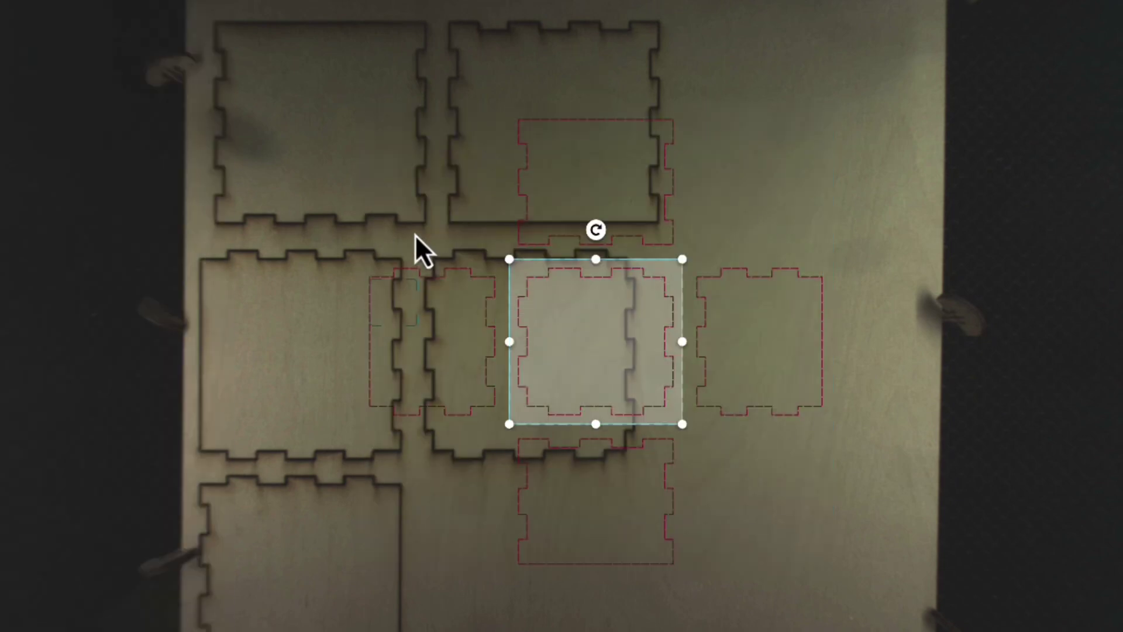